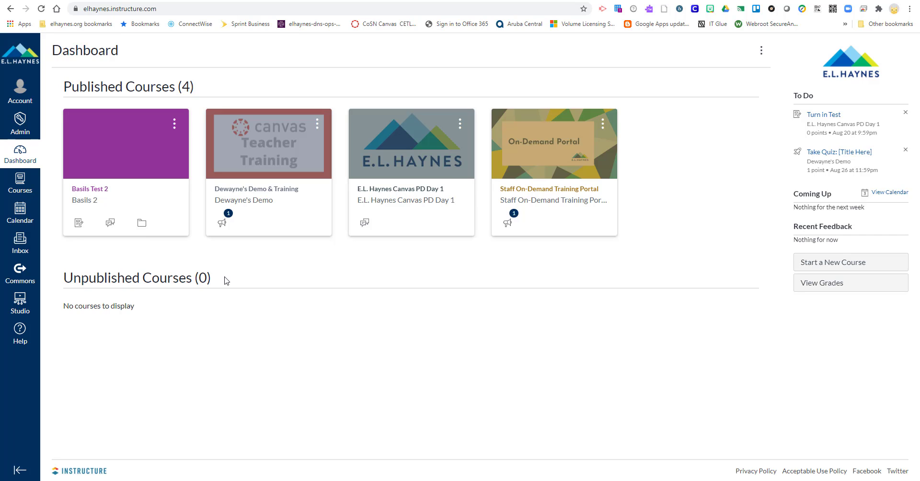
Step: Open the first published course and look over its home page, including the Zoom instructions
{"action": "left_click", "coordinate": [126, 155]}
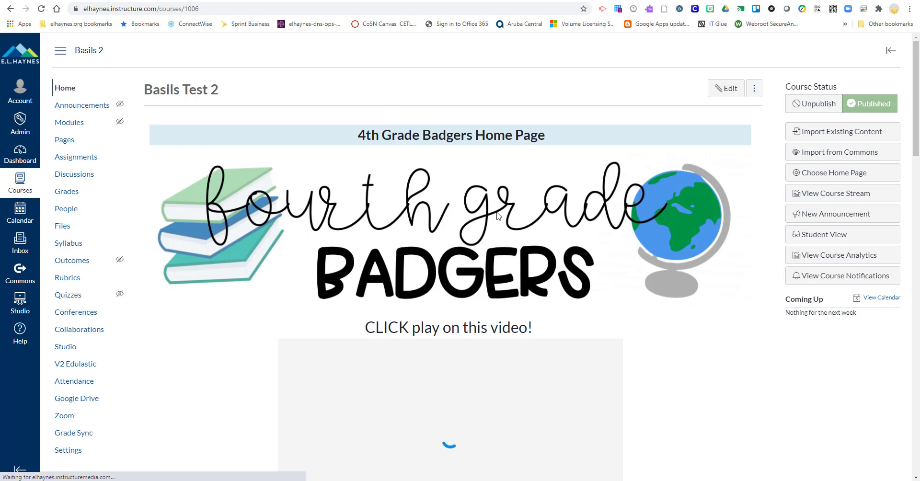
{"action": "scroll", "coordinate": [664, 259], "scroll_direction": "down", "scroll_amount": 7}
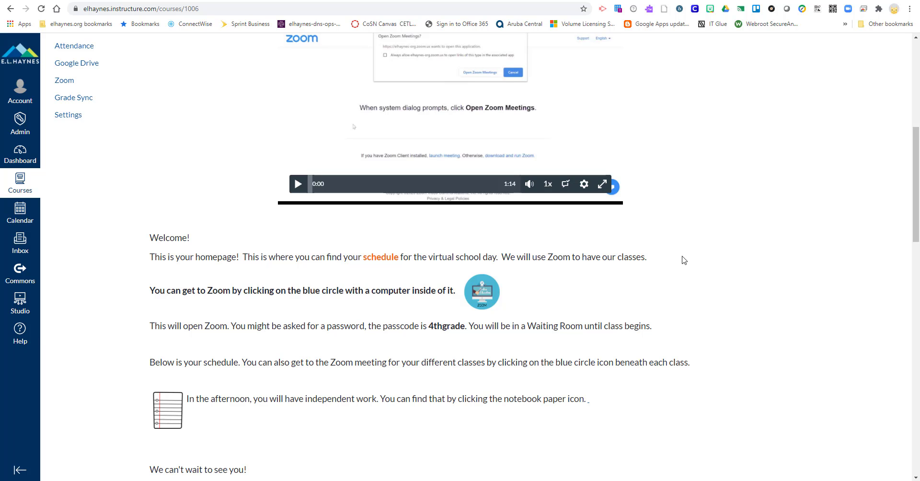
{"action": "scroll", "coordinate": [686, 269], "scroll_direction": "up", "scroll_amount": 3}
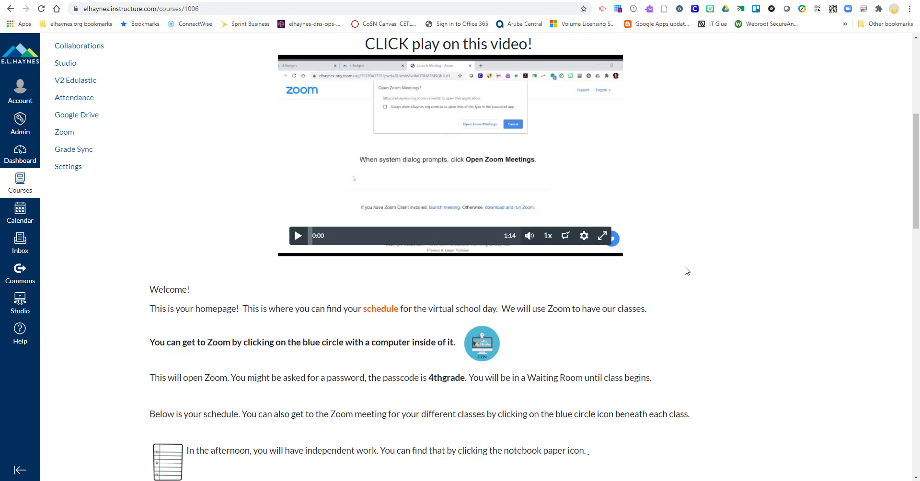
{"action": "scroll", "coordinate": [633, 167], "scroll_direction": "up", "scroll_amount": 4}
Step: Open the course home page for editing and select the blue Zoom computer icon beside the Zoom instructions
{"action": "left_click", "coordinate": [724, 89]}
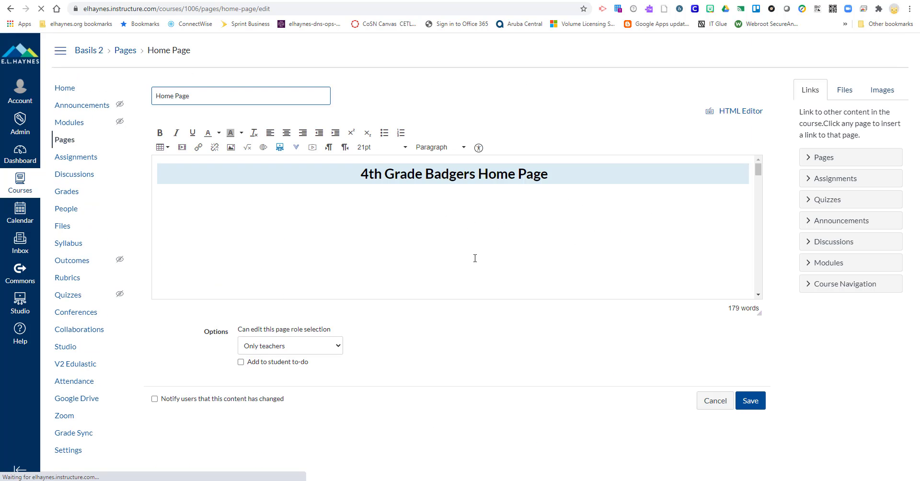
{"action": "scroll", "coordinate": [465, 264], "scroll_direction": "down", "scroll_amount": 6}
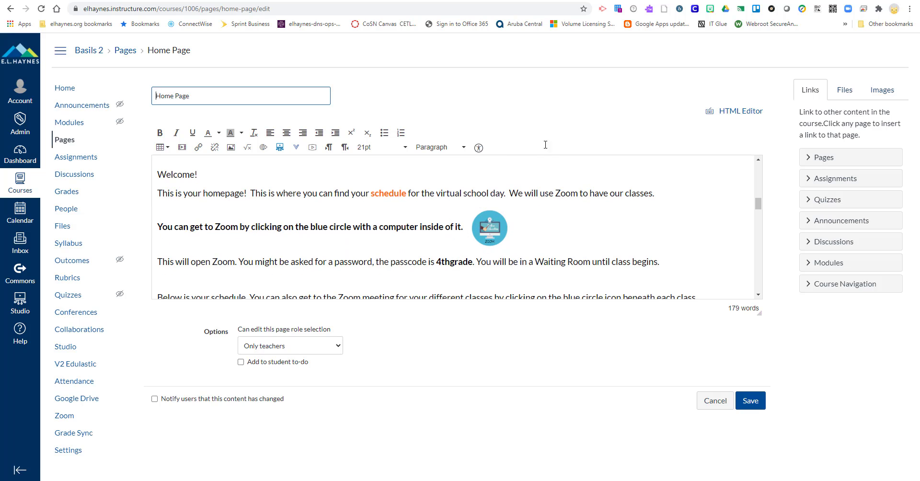
{"action": "left_click", "coordinate": [489, 232]}
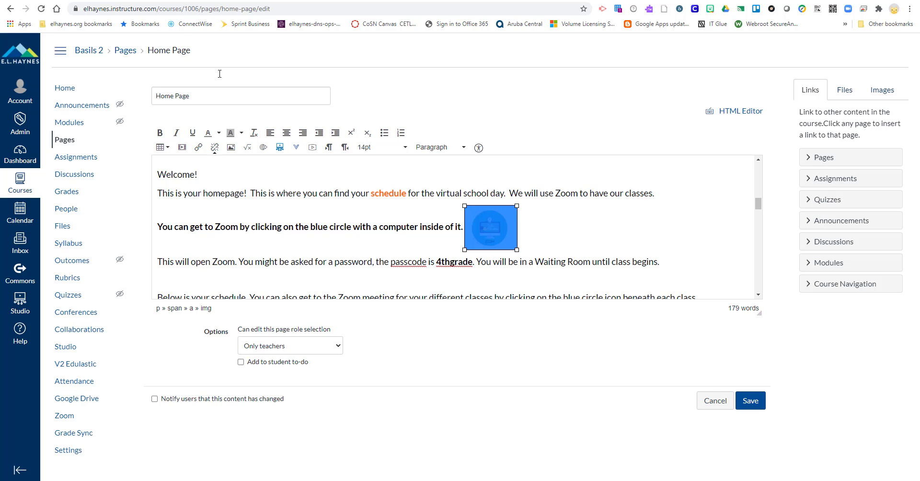
Step: Open Zoom from the Google apps in a new browser tab and show the Personal Room meeting details
{"action": "key", "text": "ctrl+t"}
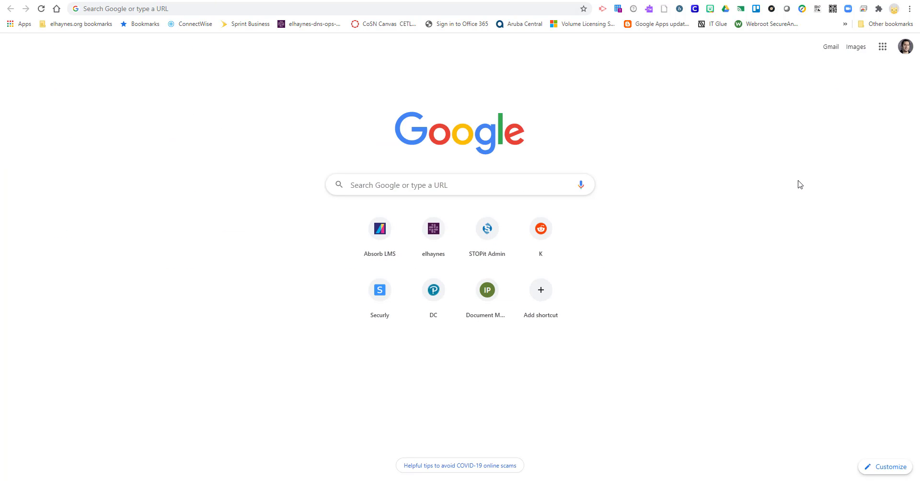
{"action": "left_click", "coordinate": [883, 47]}
{"action": "scroll", "coordinate": [851, 204], "scroll_direction": "down", "scroll_amount": 5}
{"action": "scroll", "coordinate": [834, 222], "scroll_direction": "down", "scroll_amount": 5}
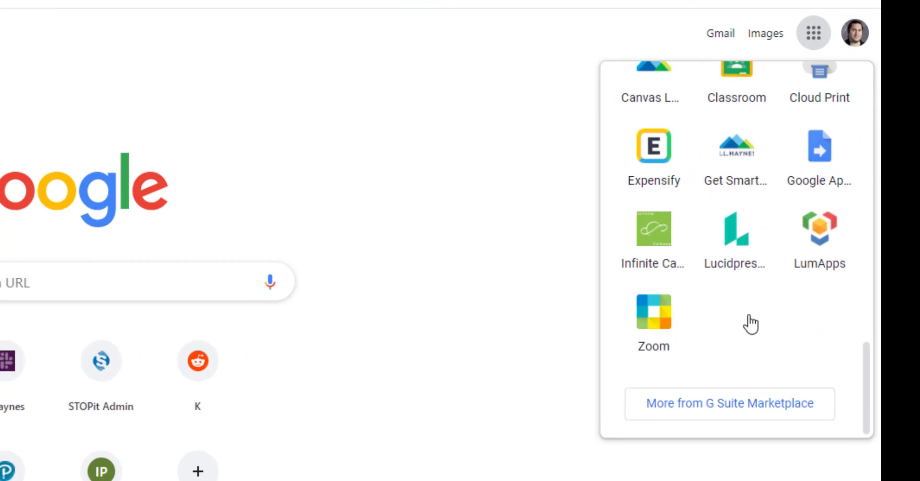
{"action": "left_click", "coordinate": [785, 228]}
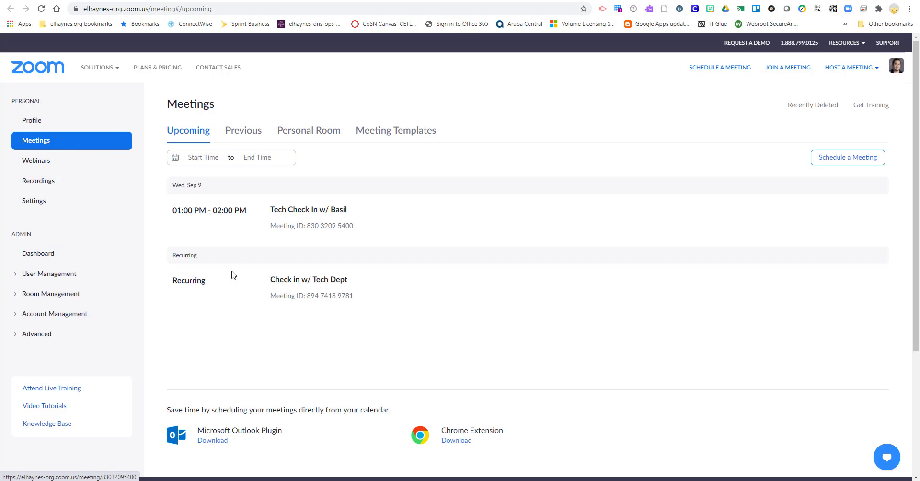
{"action": "left_click", "coordinate": [317, 137]}
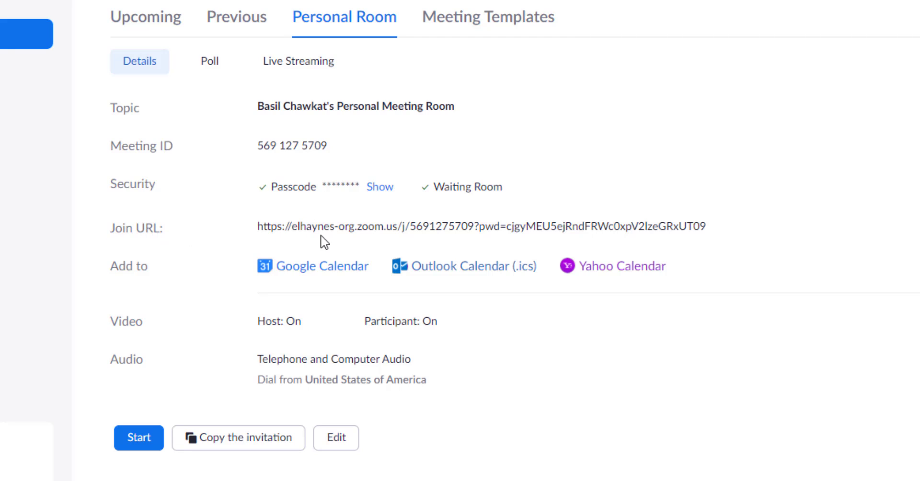
Step: Copy the Personal Room's complete join URL, including the meeting ID and embedded passcode
{"action": "left_click_drag", "start_coordinate": [411, 226], "coordinate": [474, 232]}
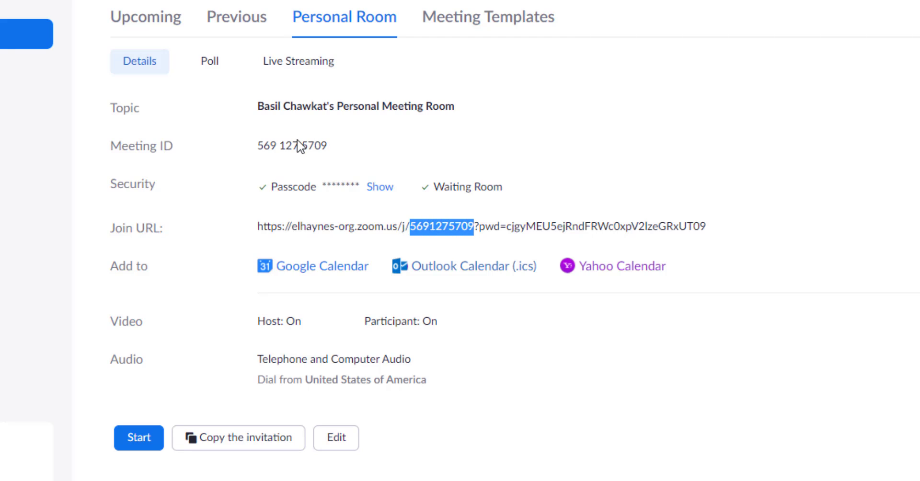
{"action": "left_click", "coordinate": [494, 236]}
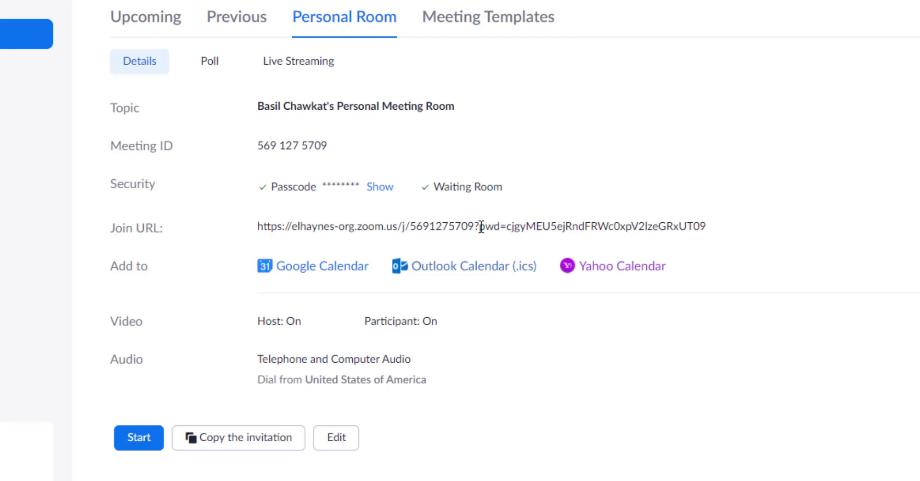
{"action": "left_click_drag", "start_coordinate": [481, 227], "coordinate": [585, 225]}
{"action": "left_click", "coordinate": [584, 225]}
{"action": "left_click_drag", "start_coordinate": [707, 227], "coordinate": [258, 233]}
{"action": "right_click", "coordinate": [259, 236]}
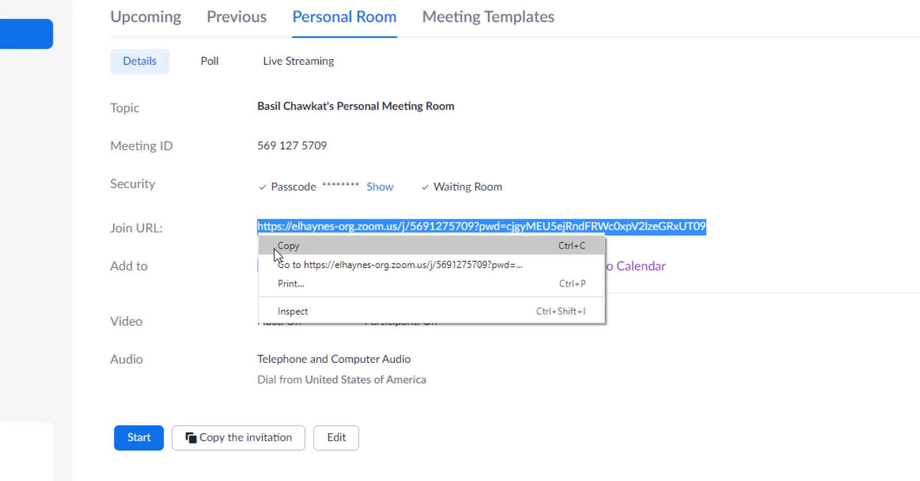
{"action": "left_click", "coordinate": [269, 244]}
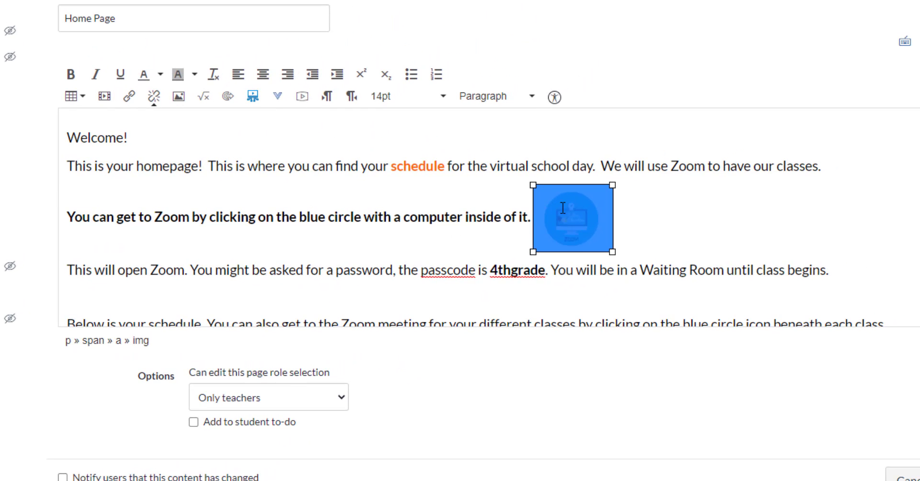
Step: Replace the Zoom icon's link with the copied join URL, including its embedded passcode, and save the home page
{"action": "left_click", "coordinate": [131, 97]}
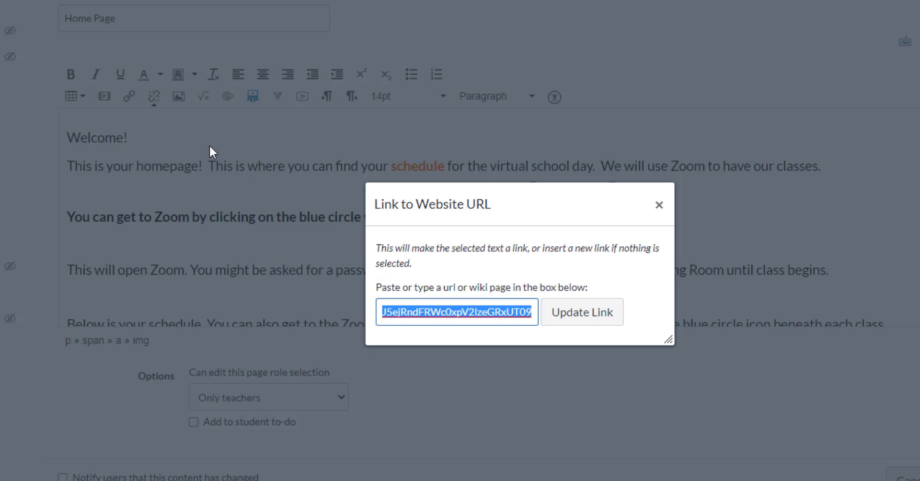
{"action": "right_click", "coordinate": [442, 312]}
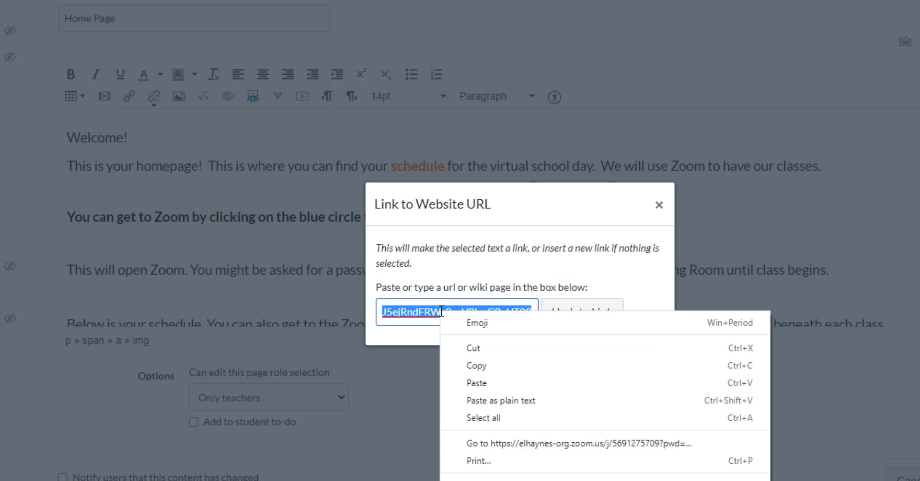
{"action": "left_click", "coordinate": [484, 378]}
{"action": "mouse_move", "coordinate": [458, 318]}
{"action": "left_mouse_down"}
{"action": "mouse_move", "coordinate": [377, 317]}
{"action": "mouse_move", "coordinate": [526, 310]}
{"action": "mouse_move", "coordinate": [460, 312]}
{"action": "left_mouse_up"}
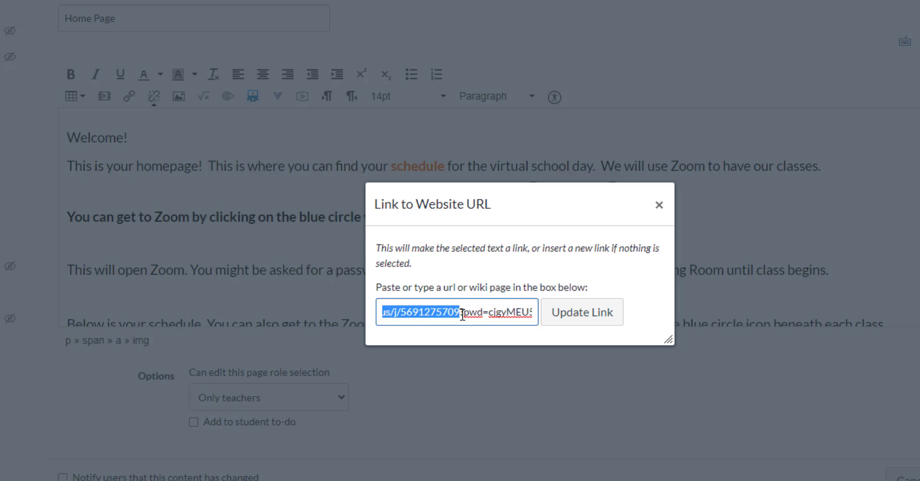
{"action": "left_click", "coordinate": [410, 312]}
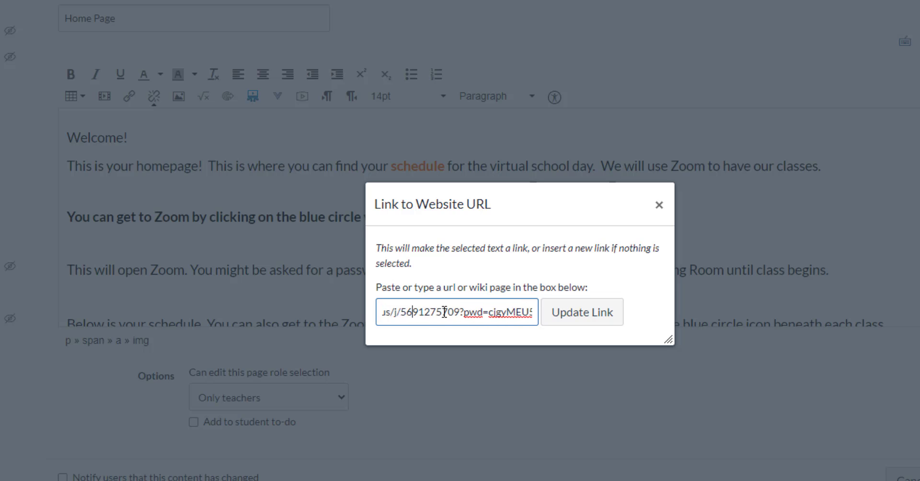
{"action": "left_click_drag", "start_coordinate": [464, 315], "coordinate": [544, 319]}
{"action": "left_click", "coordinate": [489, 315]}
{"action": "left_click", "coordinate": [594, 328]}
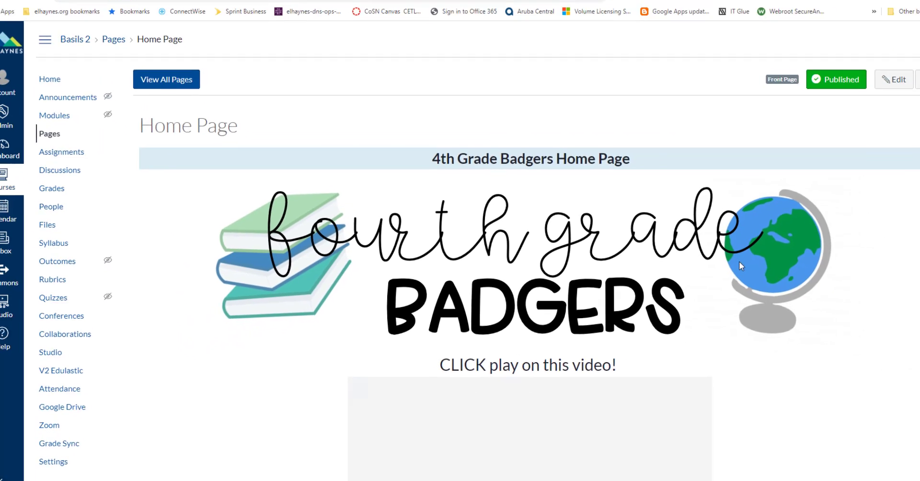
{"action": "scroll", "coordinate": [739, 266], "scroll_direction": "down", "scroll_amount": 8}
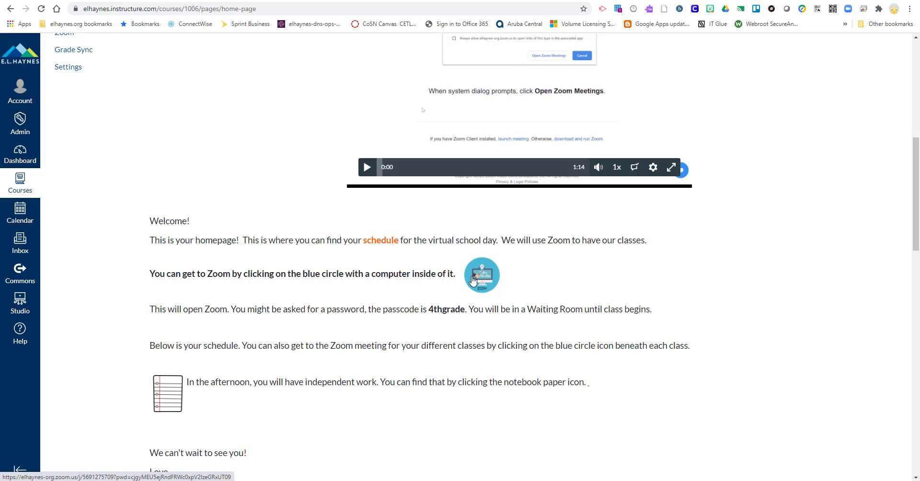
{"action": "scroll", "coordinate": [402, 281], "scroll_direction": "down", "scroll_amount": 1}
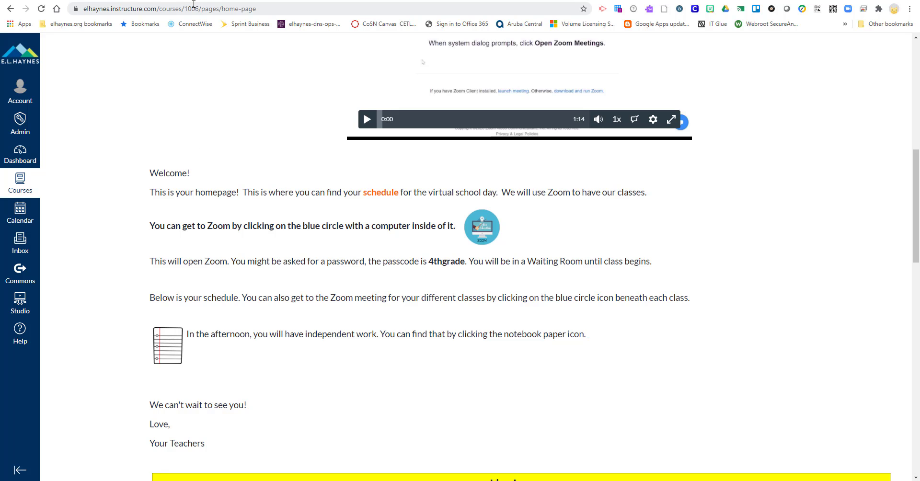
Step: Switch to Zoom and open the Personal Room's meeting settings for editing
{"action": "key", "text": "ctrl+Tab"}
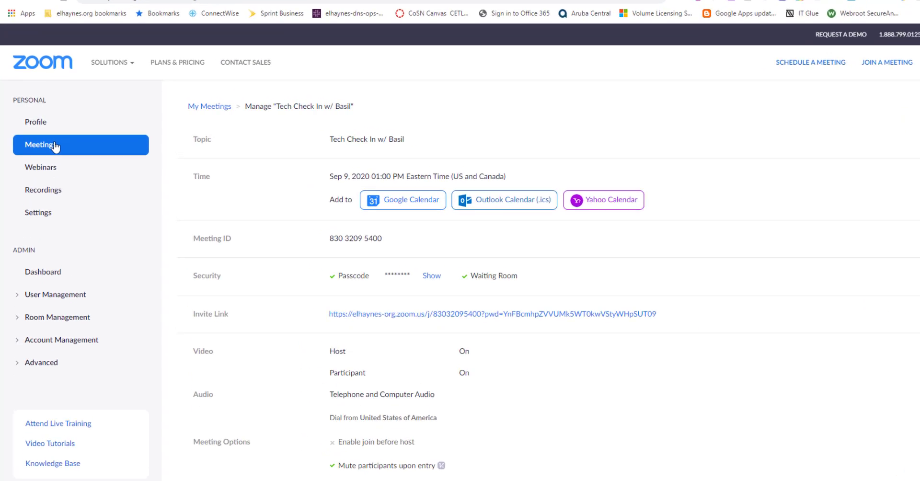
{"action": "left_click", "coordinate": [55, 146]}
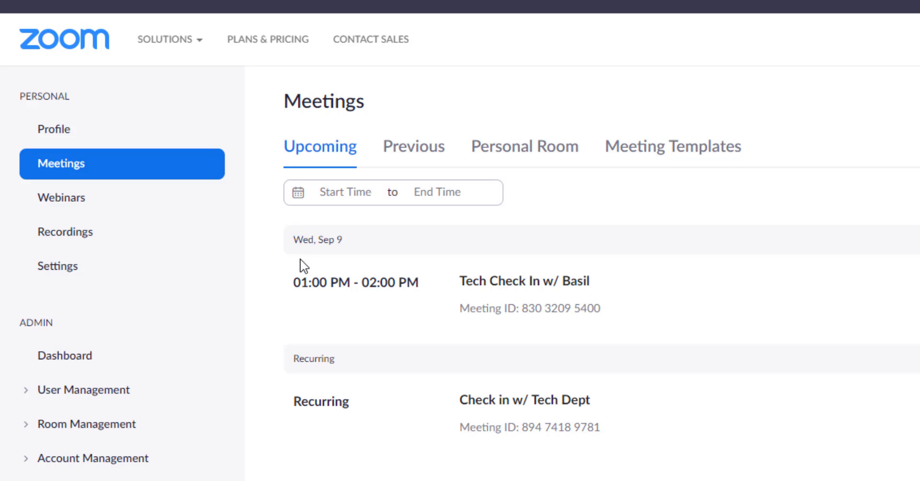
{"action": "left_click", "coordinate": [524, 152]}
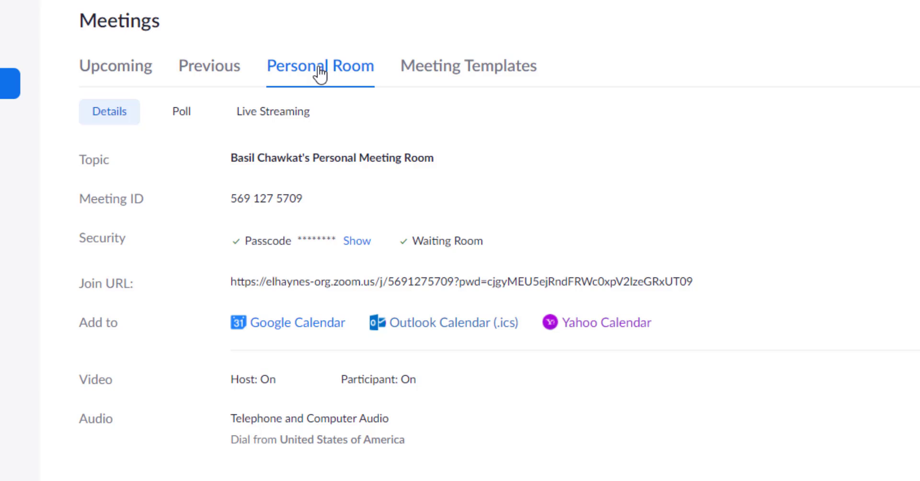
{"action": "left_click", "coordinate": [275, 423]}
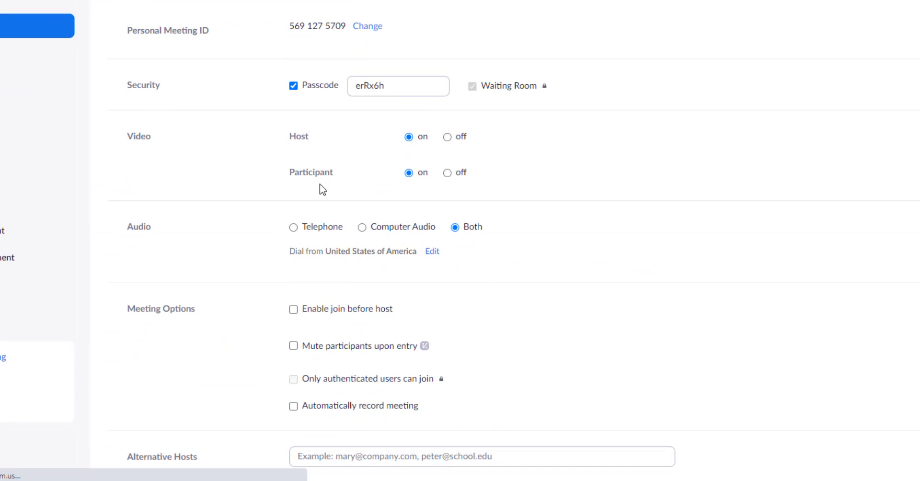
Step: Review the "Only authenticated users can join" meeting option and save the Personal Room settings
{"action": "scroll", "coordinate": [309, 149], "scroll_direction": "down", "scroll_amount": 5}
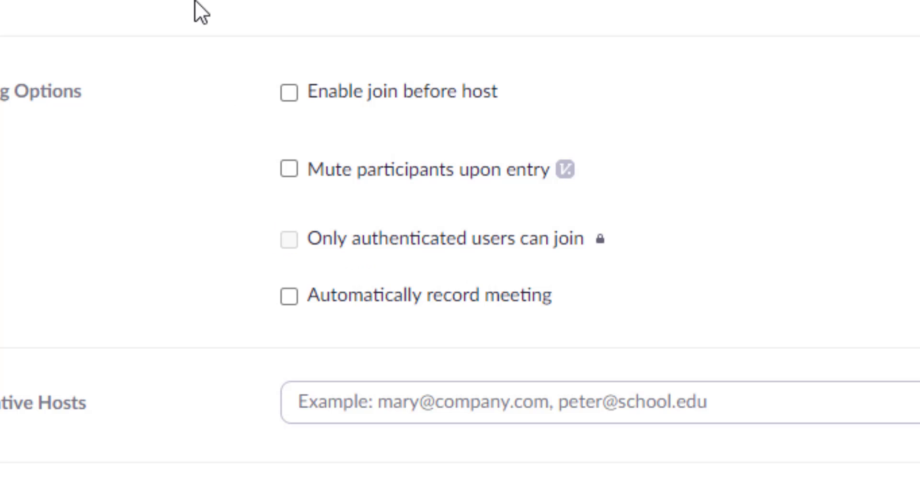
{"action": "mouse_move", "coordinate": [600, 239]}
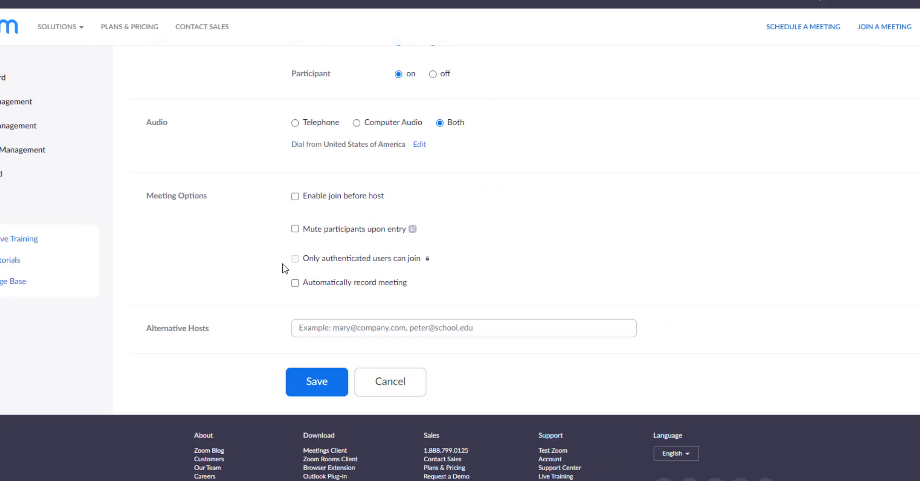
{"action": "left_click", "coordinate": [328, 373]}
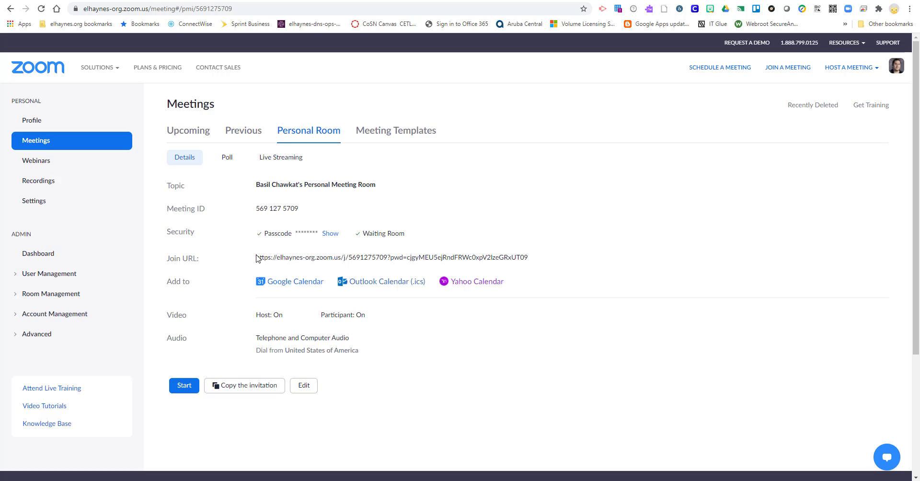
Step: Examine the Personal Room's full join URL and its passcode security setting
{"action": "left_click_drag", "start_coordinate": [256, 258], "coordinate": [533, 261]}
{"action": "left_click", "coordinate": [384, 265]}
{"action": "left_click", "coordinate": [456, 264]}
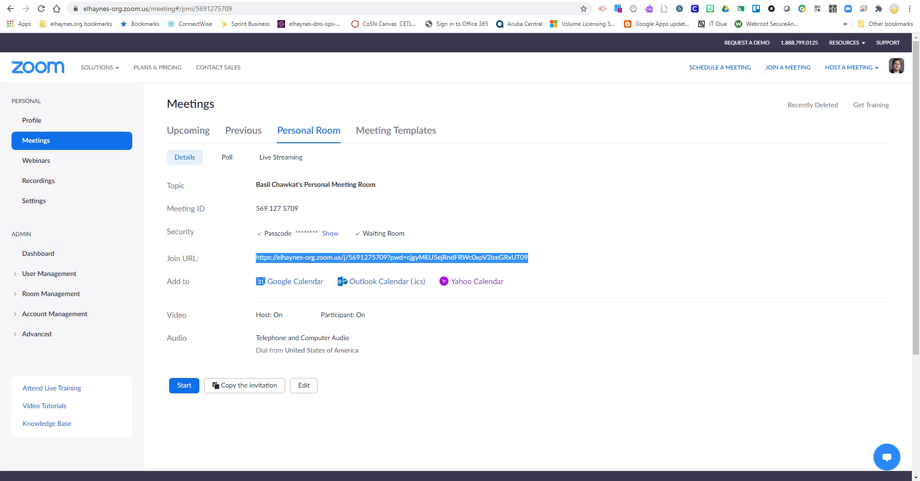
{"action": "left_click", "coordinate": [312, 263]}
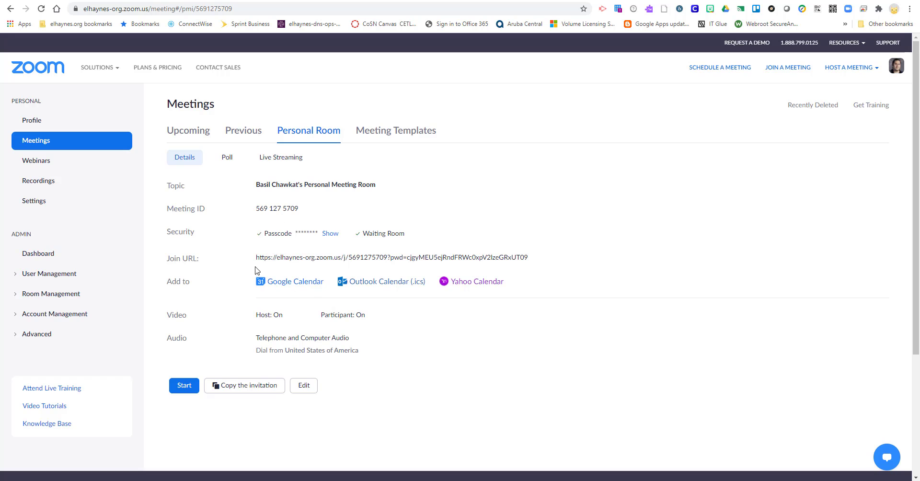
{"action": "left_click_drag", "start_coordinate": [255, 265], "coordinate": [527, 258]}
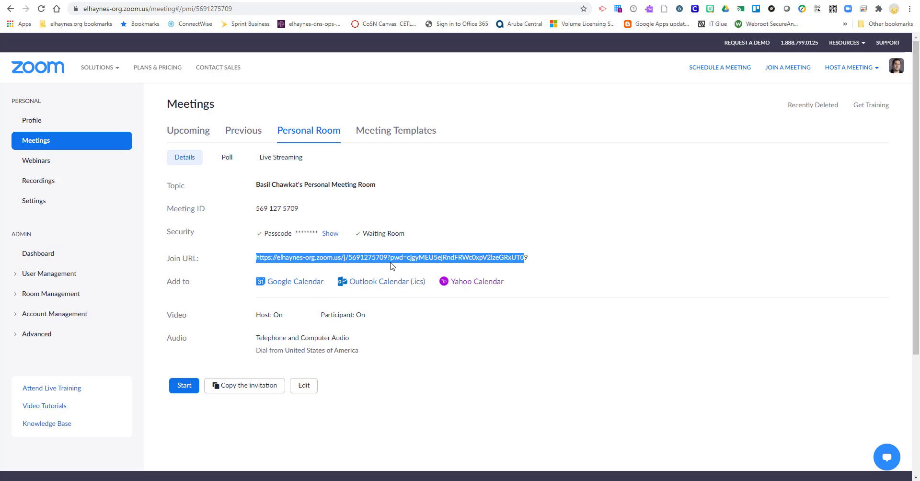
{"action": "left_click", "coordinate": [262, 240]}
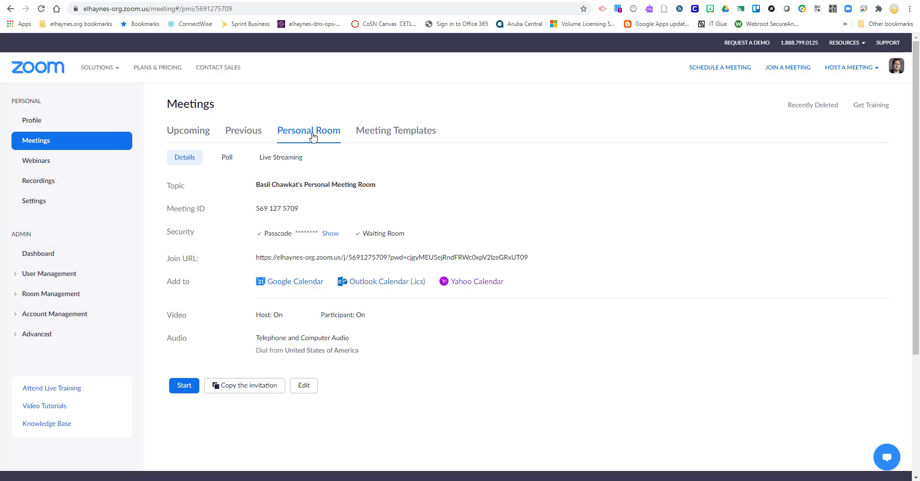
Step: Open the upcoming Tech Check In meeting, inspect its passcode setting and highlight its full invite link
{"action": "left_click", "coordinate": [206, 131]}
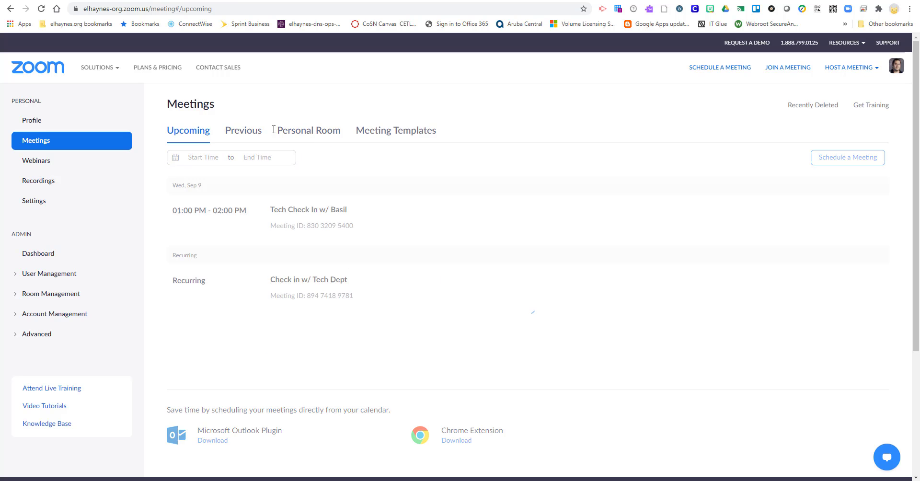
{"action": "left_click", "coordinate": [322, 210]}
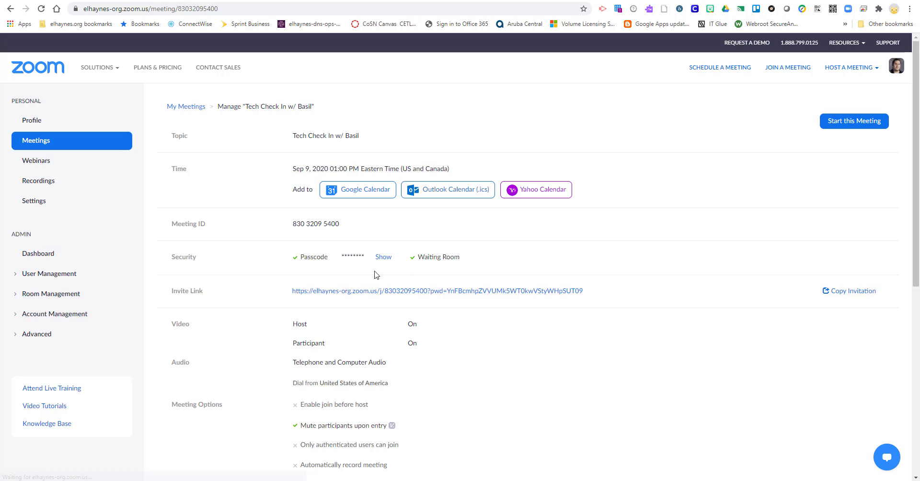
{"action": "left_click_drag", "start_coordinate": [295, 263], "coordinate": [325, 263]}
{"action": "left_click", "coordinate": [334, 264]}
{"action": "left_click_drag", "start_coordinate": [599, 292], "coordinate": [287, 294]}
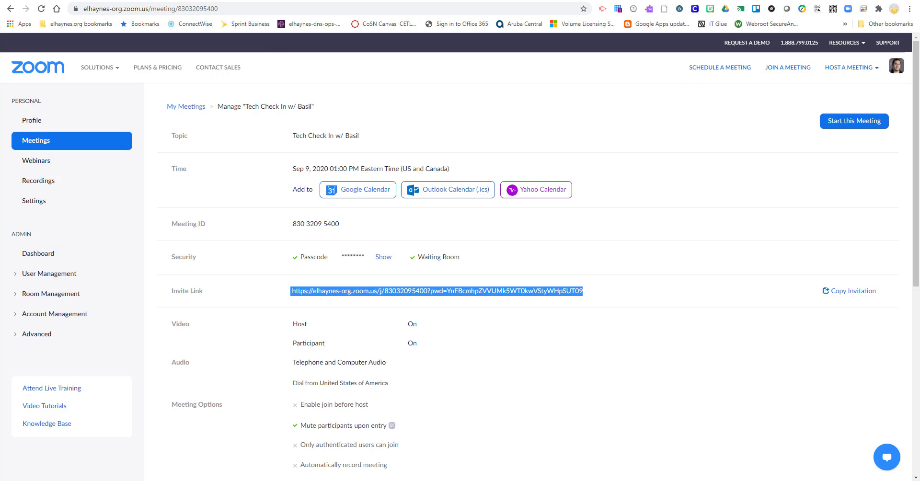
Step: Check the Canvas course home page, return to the Zoom meeting details and clear the highlight on the invite link
{"action": "left_click", "coordinate": [146, 1]}
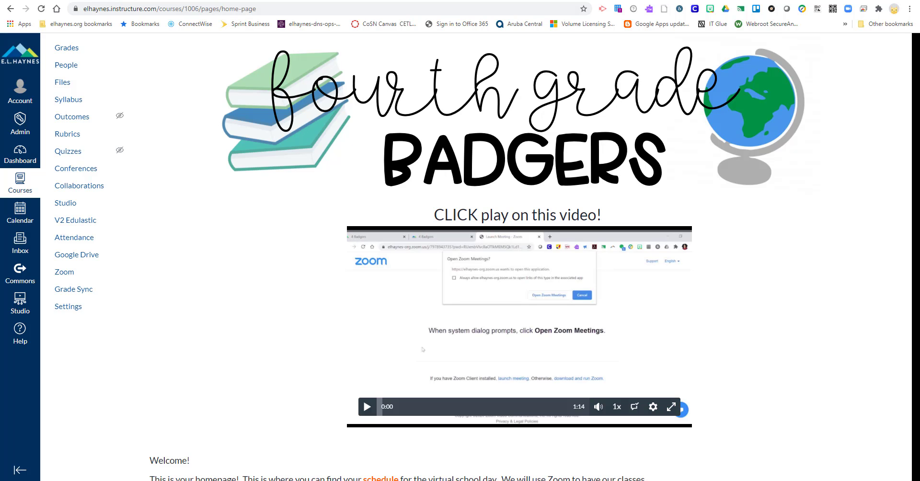
{"action": "left_click", "coordinate": [422, 1]}
{"action": "left_click", "coordinate": [468, 308]}
{"action": "left_click_drag", "start_coordinate": [432, 291], "coordinate": [446, 296]}
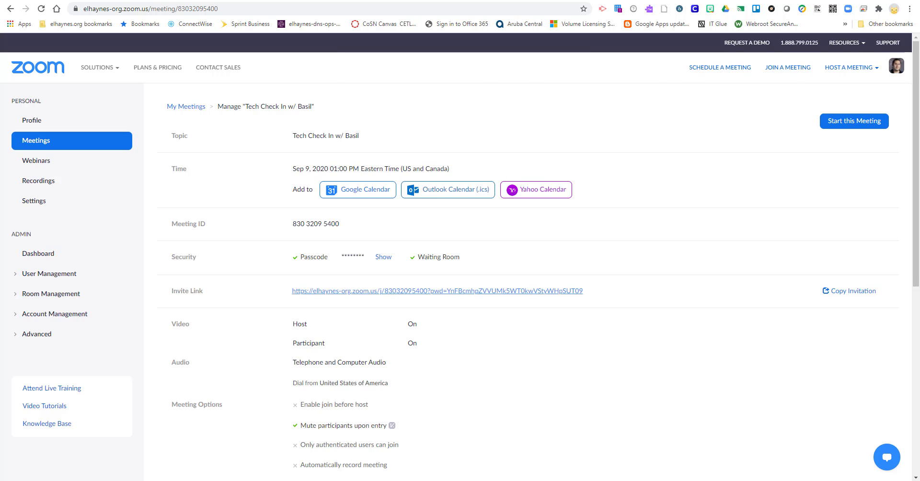
Step: Switch to Canvas, view the course's Zoom page with its upcoming meetings, and return to the course home page
{"action": "left_click", "coordinate": [166, 1]}
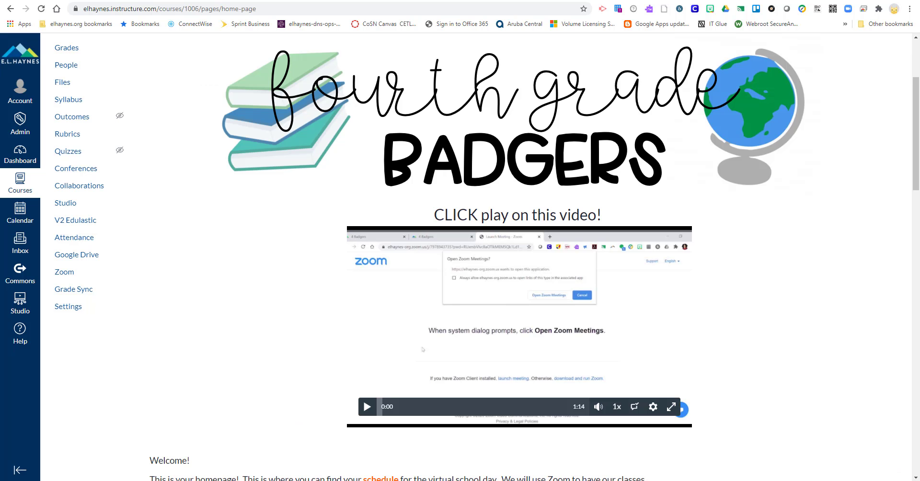
{"action": "left_click", "coordinate": [60, 273]}
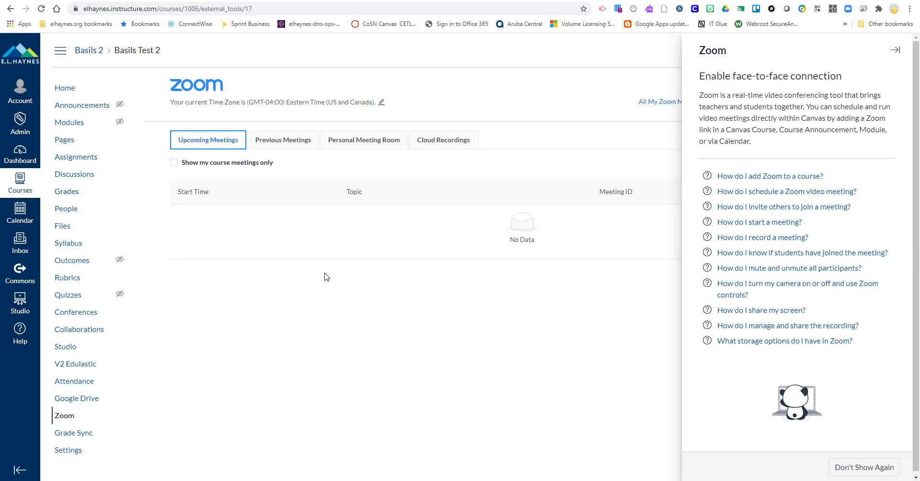
{"action": "left_click", "coordinate": [69, 90]}
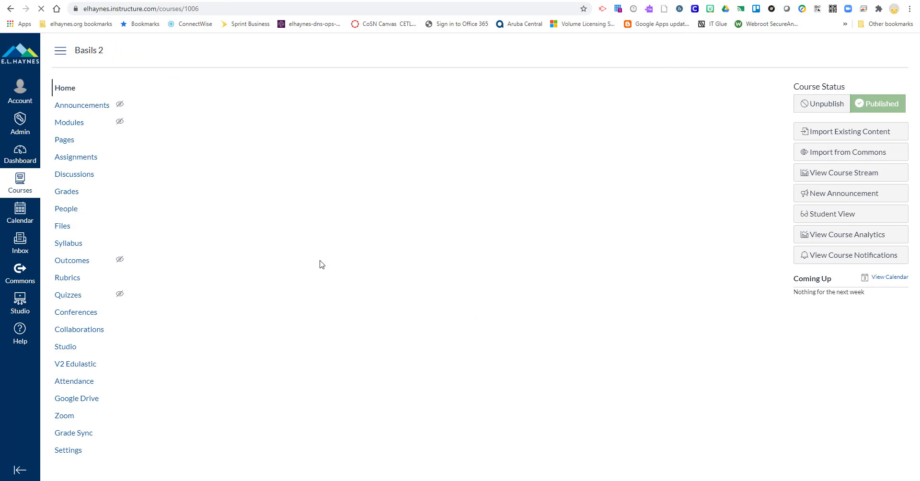
Step: Review the home page's welcome instructions and the Zoom icons under each class in the Live Lessons schedule
{"action": "scroll", "coordinate": [668, 312], "scroll_direction": "down", "scroll_amount": 9}
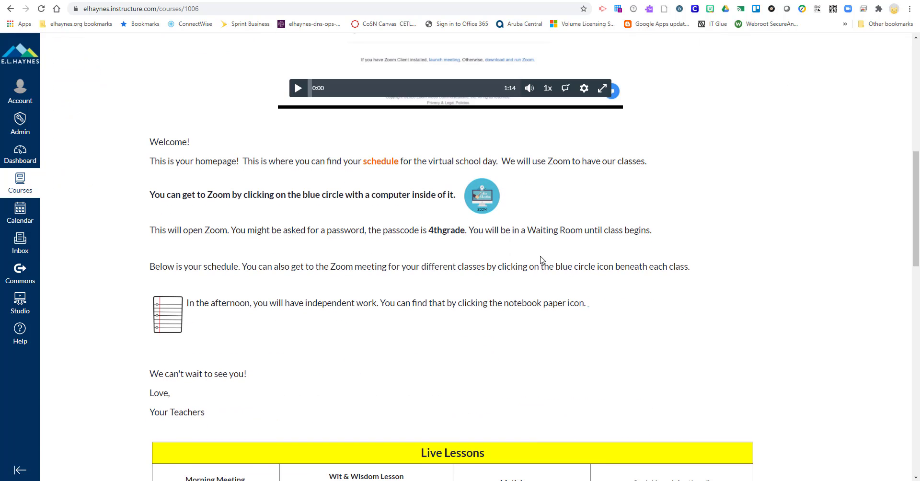
{"action": "scroll", "coordinate": [491, 230], "scroll_direction": "down", "scroll_amount": 6}
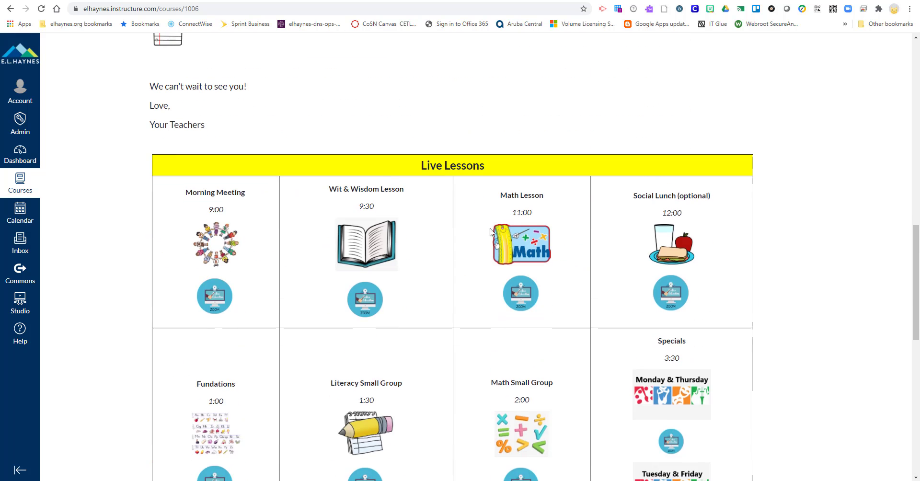
{"action": "scroll", "coordinate": [512, 269], "scroll_direction": "down", "scroll_amount": 4}
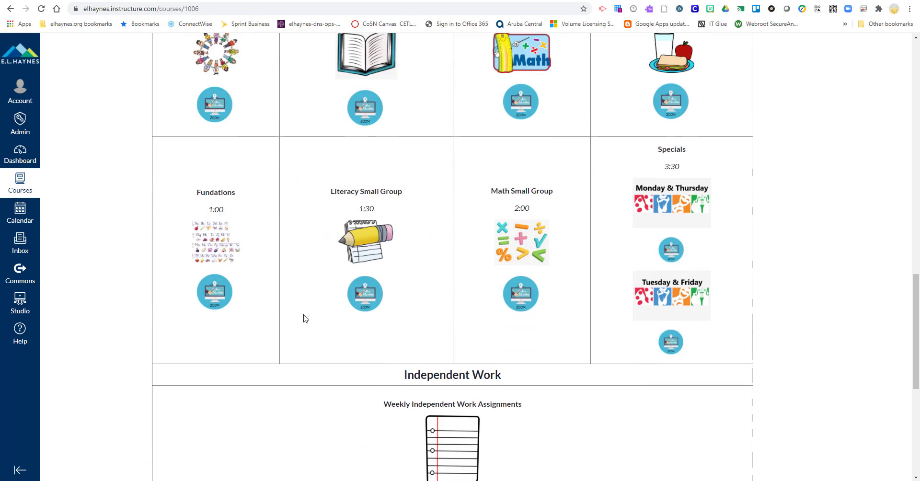
{"action": "scroll", "coordinate": [654, 280], "scroll_direction": "up", "scroll_amount": 4}
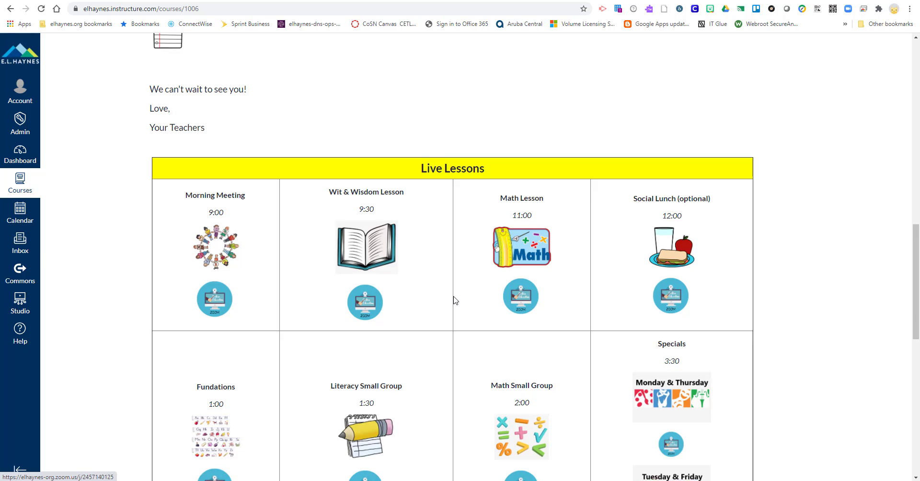
{"action": "scroll", "coordinate": [456, 301], "scroll_direction": "up", "scroll_amount": 4}
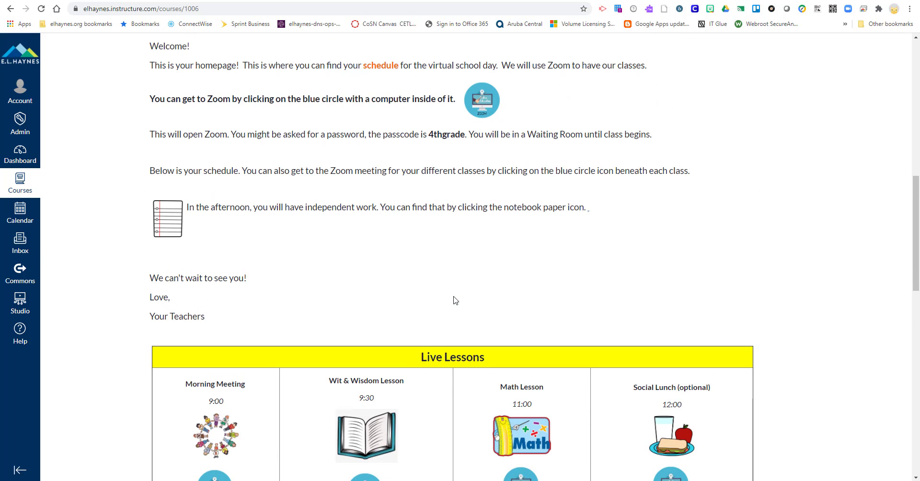
{"action": "scroll", "coordinate": [417, 234], "scroll_direction": "down", "scroll_amount": 5}
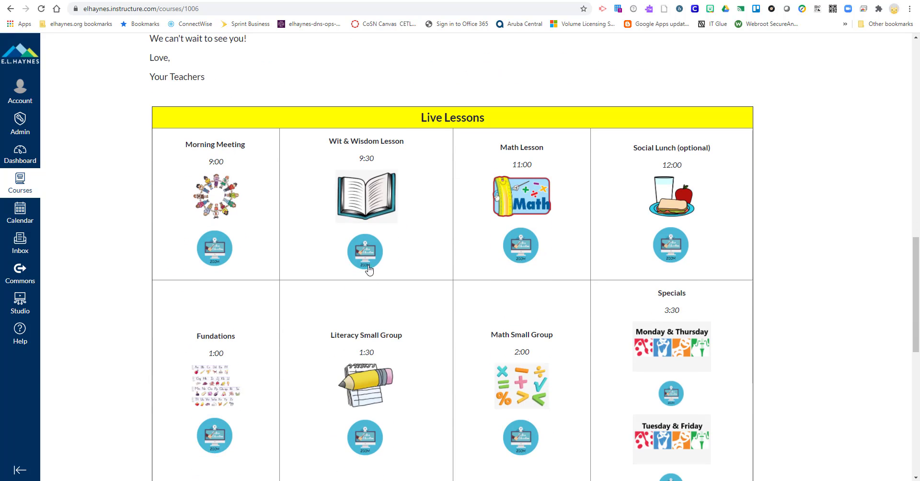